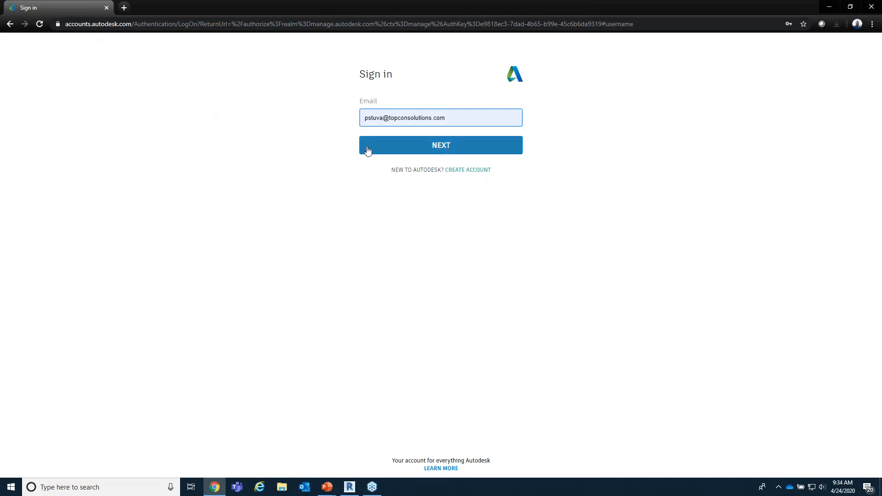
# Step: Sign in with the prefilled account e-mail, open the list of all products and services, and dismiss the download-method tip
pyautogui.click(442, 148)
pyautogui.click(451, 180)
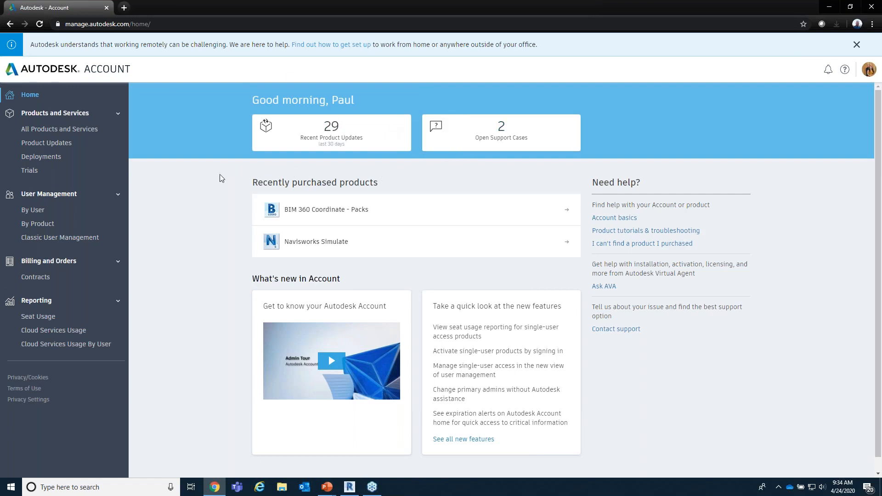
pyautogui.click(72, 130)
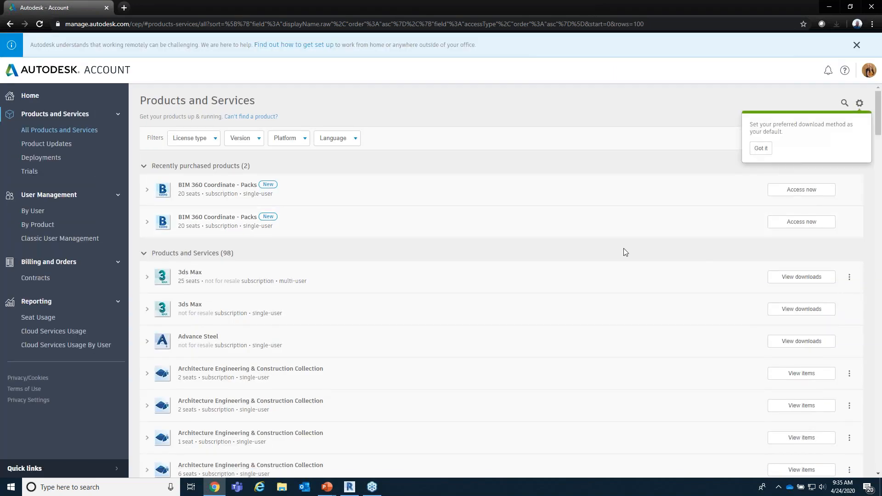
pyautogui.click(760, 149)
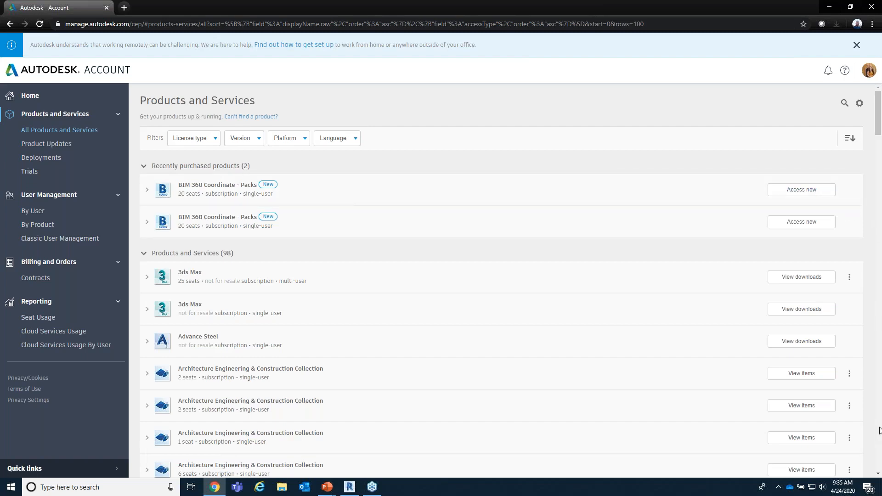
# Step: Look through the product list and open the items of the first 2-seat Architecture Engineering & Construction Collection
pyautogui.scroll(-20, 880, 430)
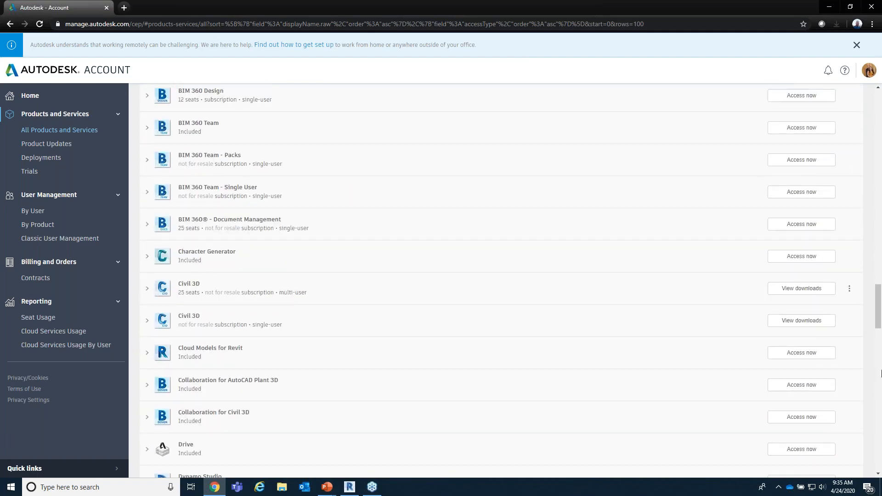
pyautogui.moveTo(877, 324); pyautogui.dragTo(847, 192)
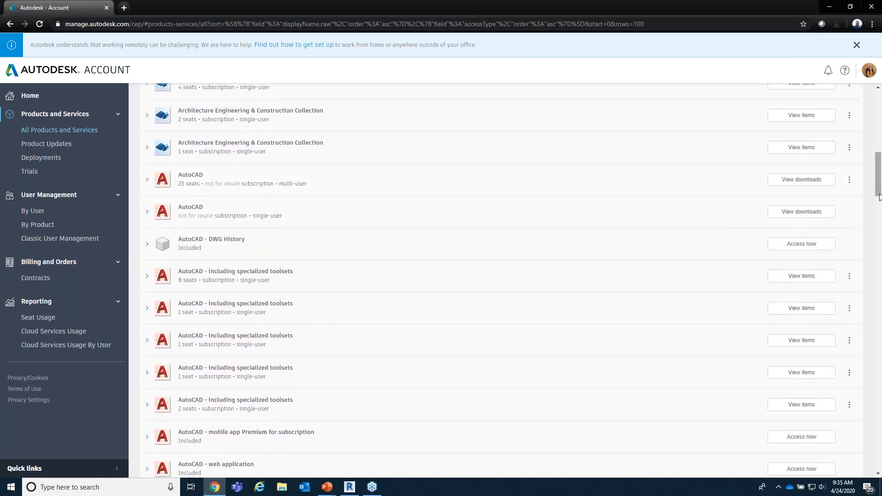
pyautogui.moveTo(878, 193); pyautogui.dragTo(866, 150)
pyautogui.scroll(-1, 865, 149)
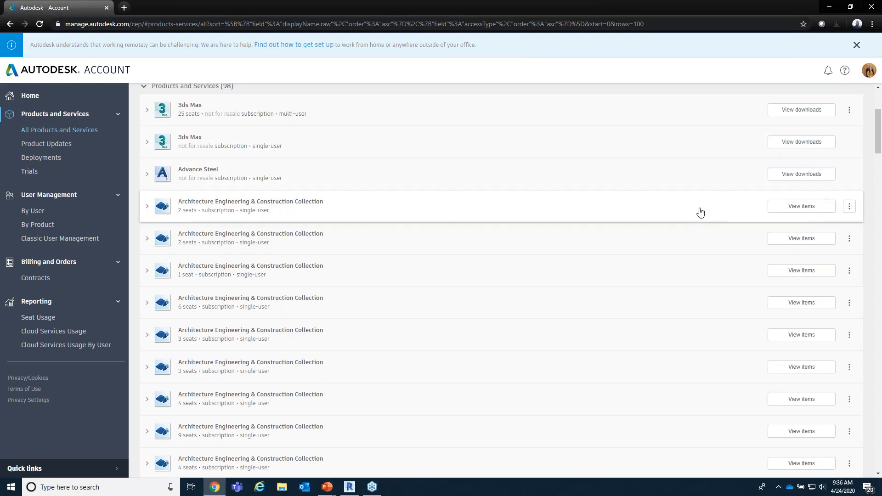
pyautogui.click(788, 208)
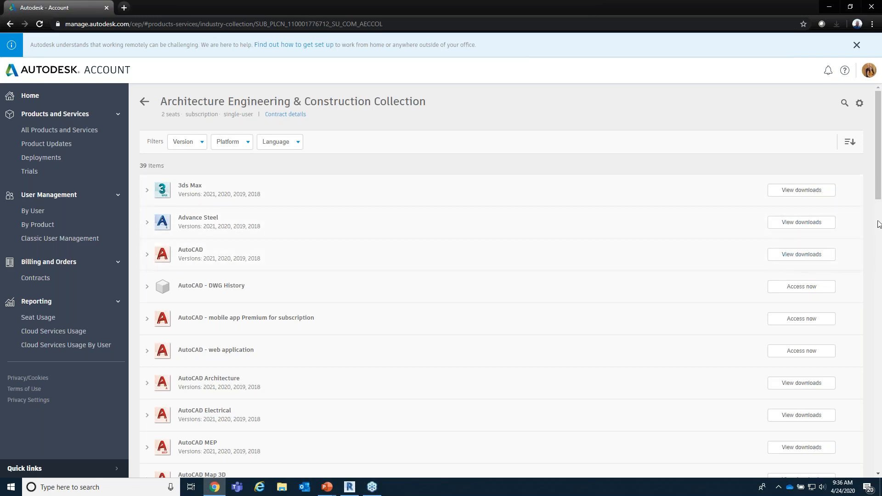
# Step: Check the download options for ReCap Pro in the collection and close its dialog
pyautogui.scroll(-1, 878, 211)
pyautogui.moveTo(877, 211); pyautogui.dragTo(858, 388)
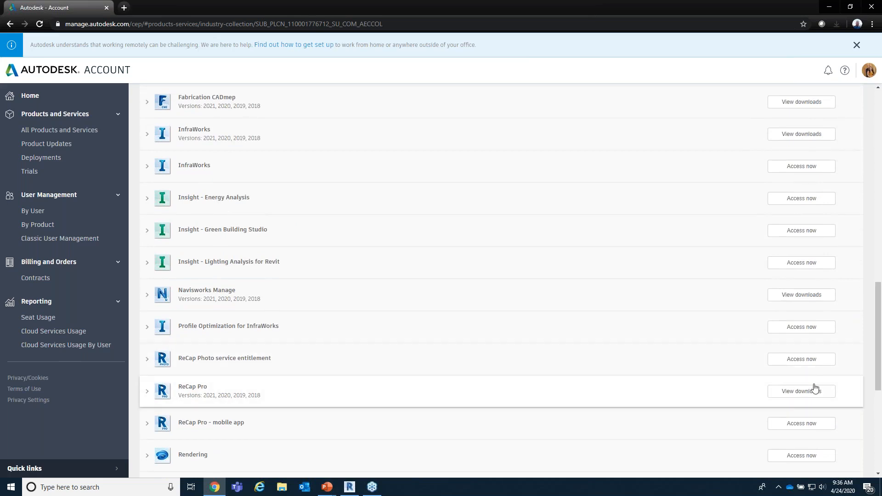
pyautogui.click(801, 393)
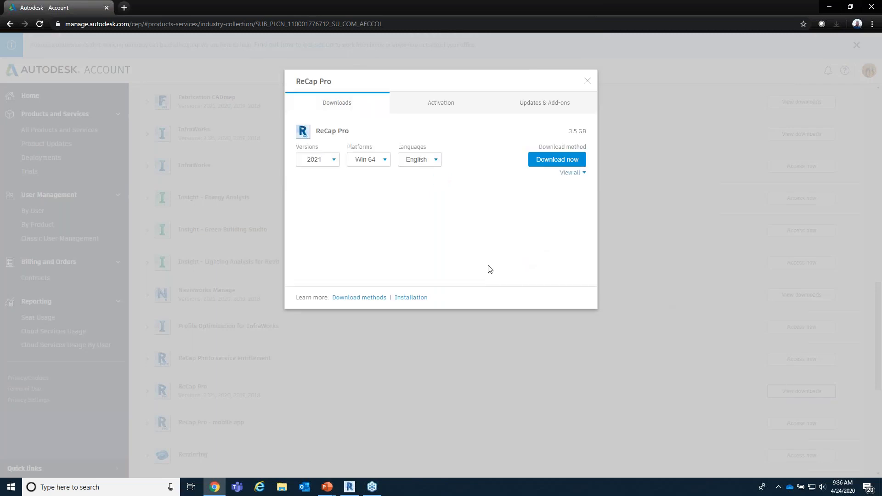
pyautogui.click(587, 83)
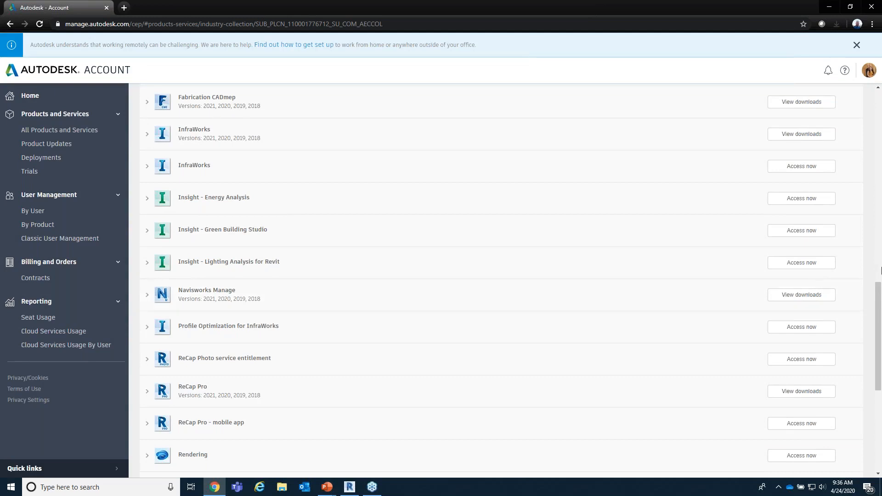
# Step: Review the versions and download methods offered for Revit in the collection and close its dialog
pyautogui.scroll(-1, 878, 292)
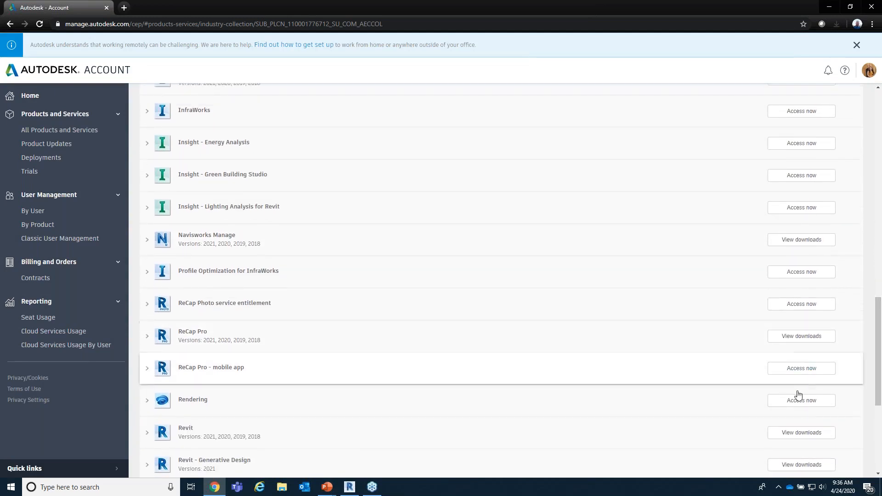
pyautogui.click(783, 433)
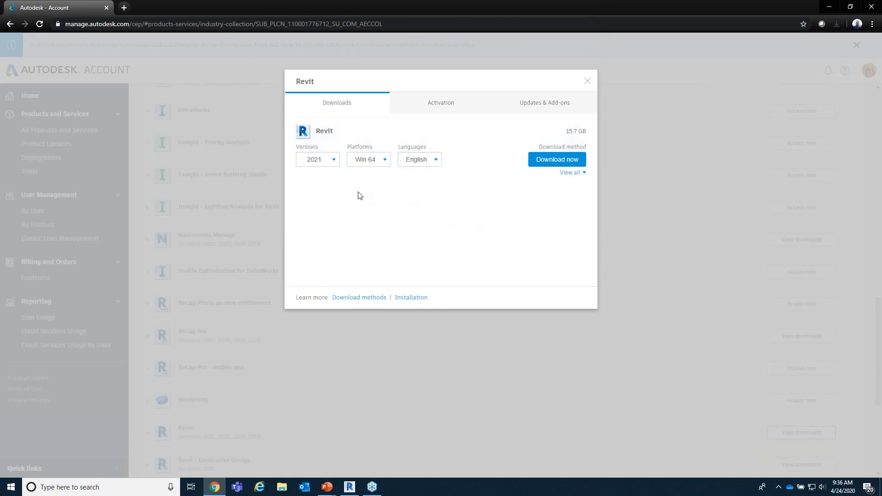
pyautogui.click(333, 164)
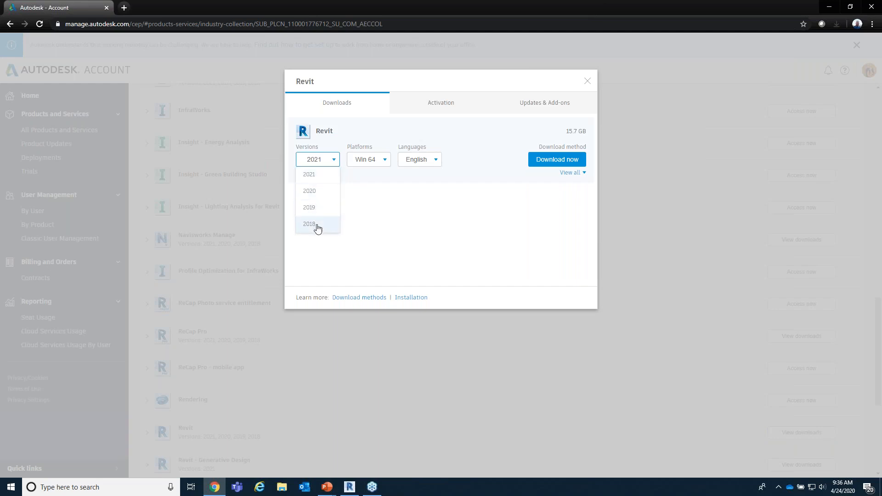
pyautogui.click(390, 198)
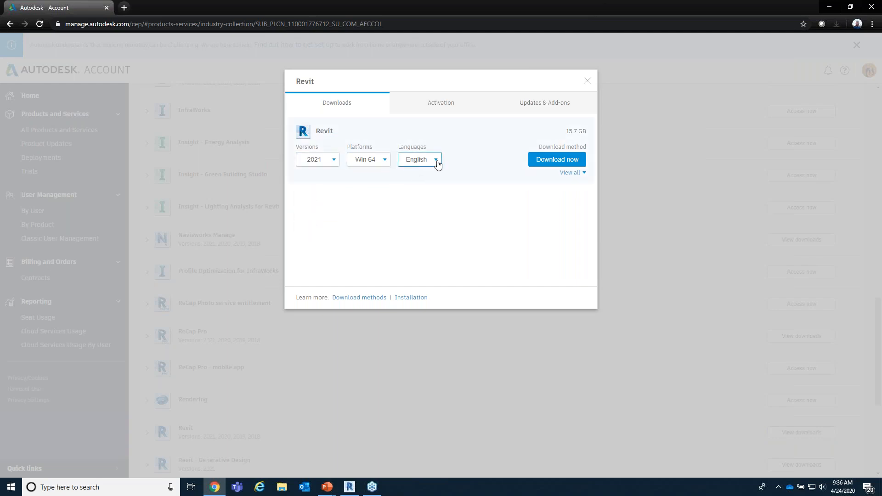
pyautogui.click(582, 174)
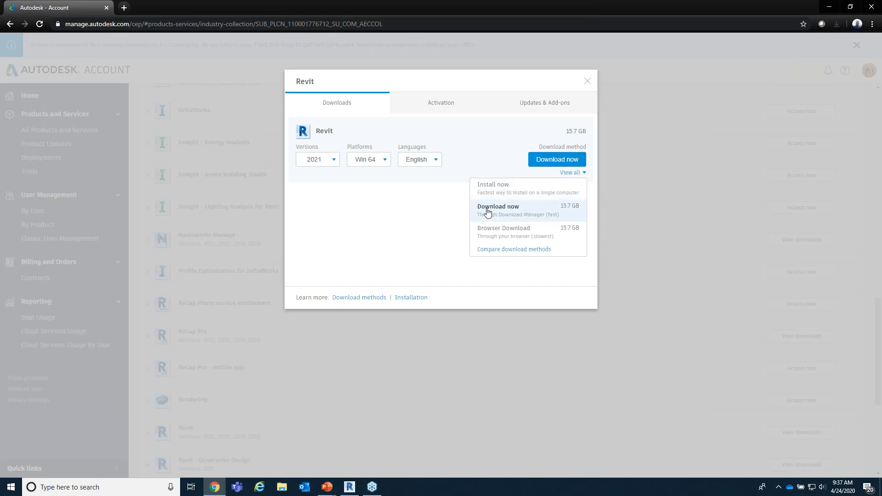
pyautogui.click(446, 212)
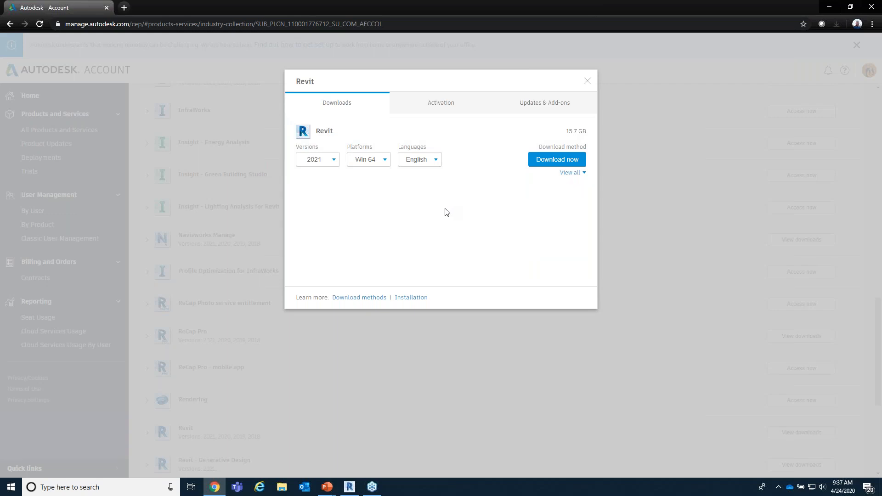
pyautogui.click(588, 82)
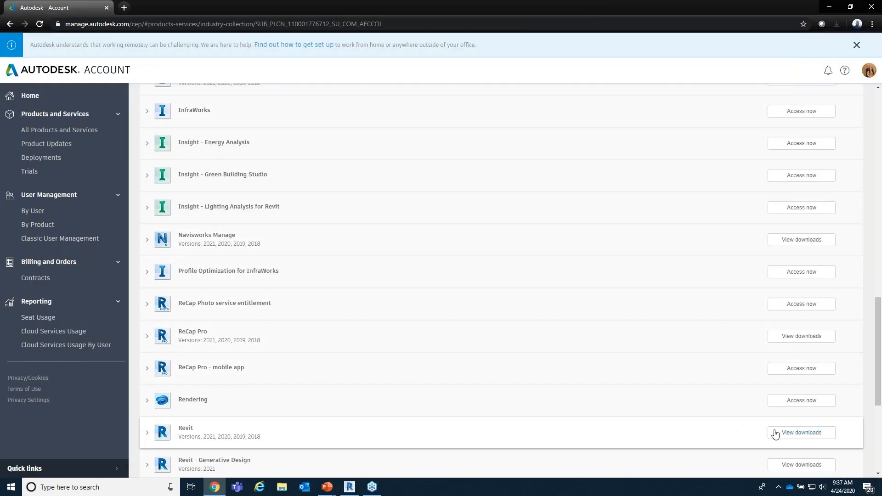
# Step: Reopen the Revit downloads and look over its list of updates and add-ons
pyautogui.click(799, 434)
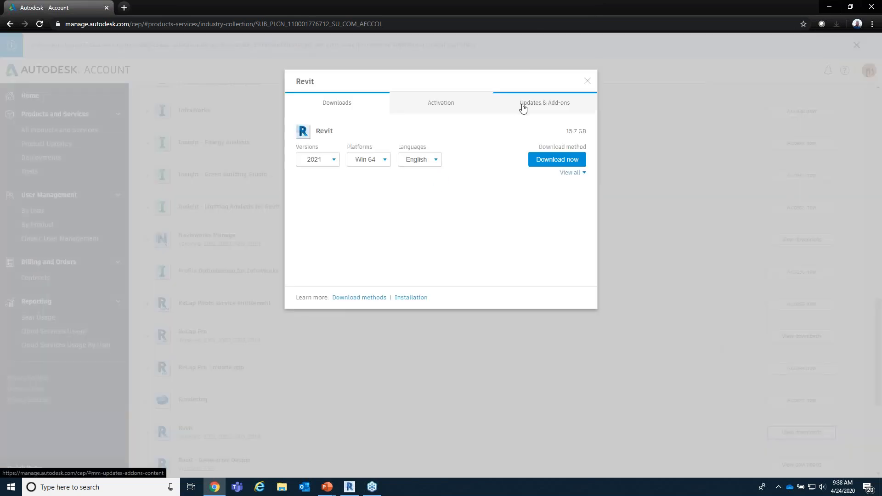
pyautogui.click(527, 106)
pyautogui.press('ctrl')
pyautogui.click(527, 108)
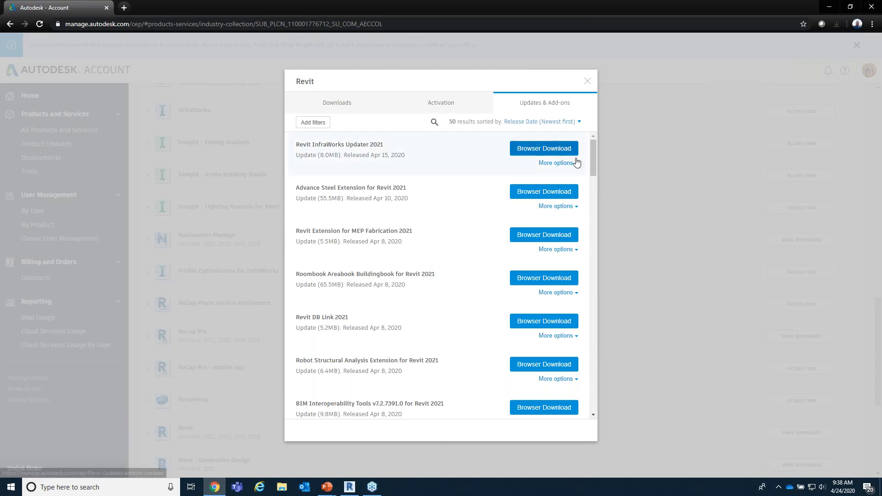
pyautogui.moveTo(595, 164)
pyautogui.mouseDown()
pyautogui.moveTo(582, 320)
pyautogui.moveTo(594, 400)
pyautogui.moveTo(594, 153)
pyautogui.mouseUp()
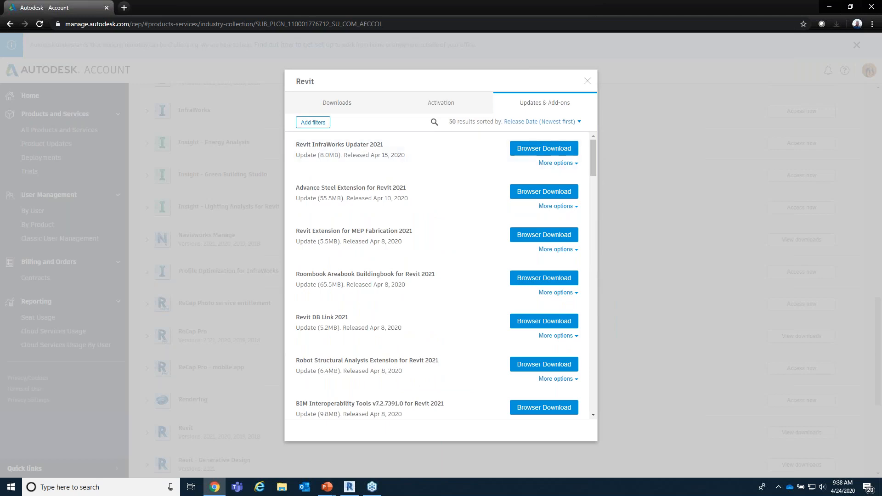
# Step: Examine the filter options for the Revit updates and add-ons, and cancel without applying a filter
pyautogui.click(315, 124)
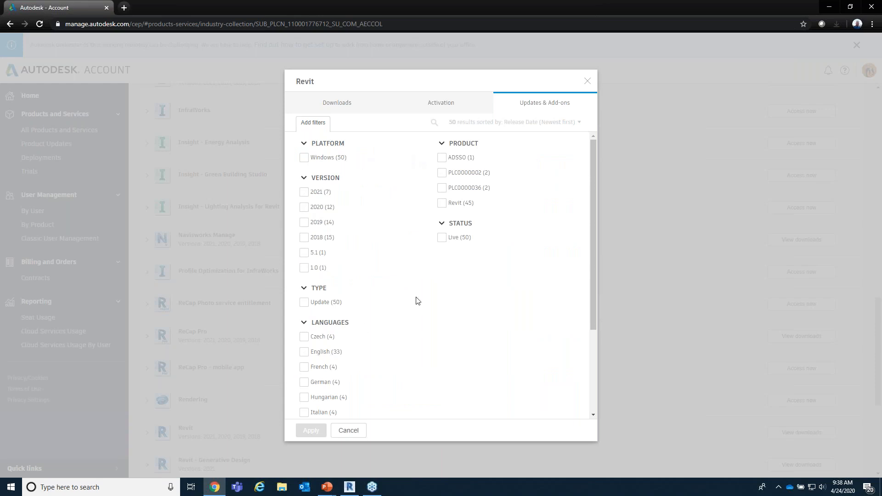
pyautogui.click(311, 302)
pyautogui.click(356, 429)
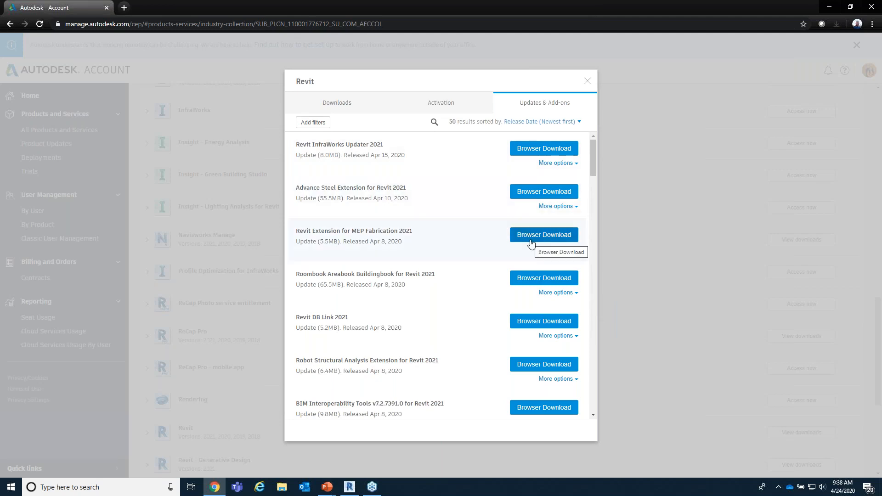
# Step: Check the additional options for Advance Steel Extension for Revit 2021 and close the Revit dialog
pyautogui.click(556, 206)
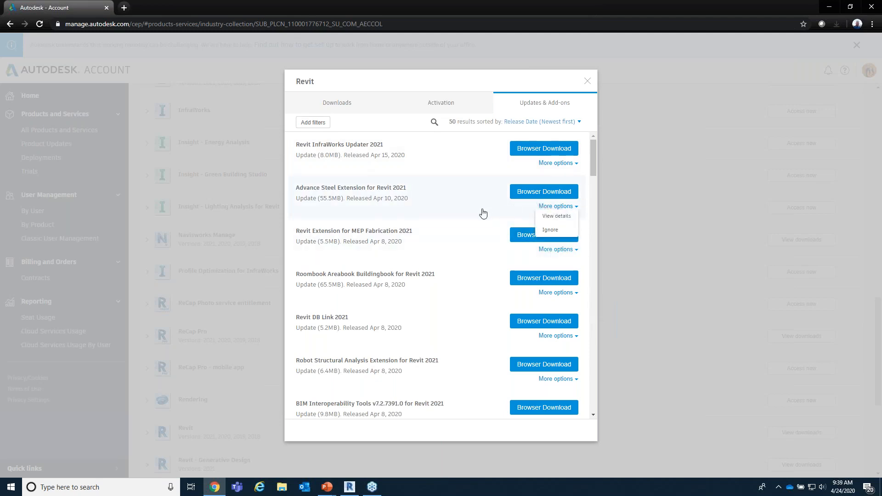
pyautogui.click(438, 237)
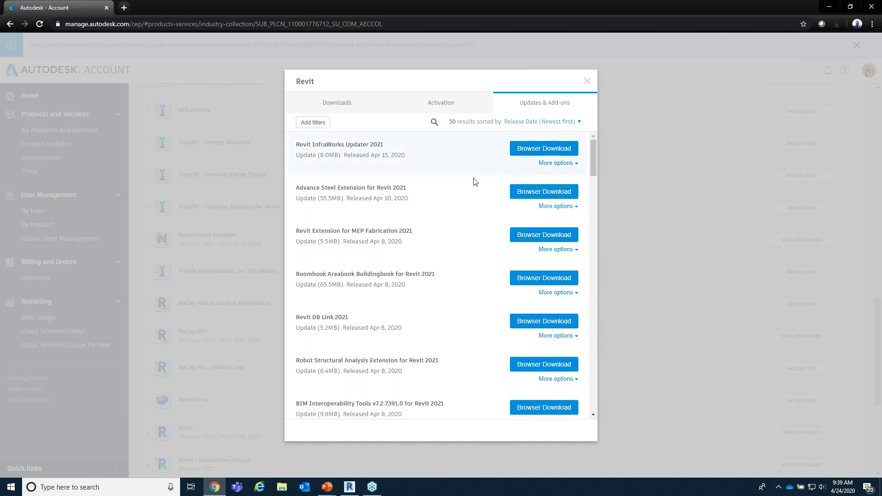
pyautogui.click(587, 83)
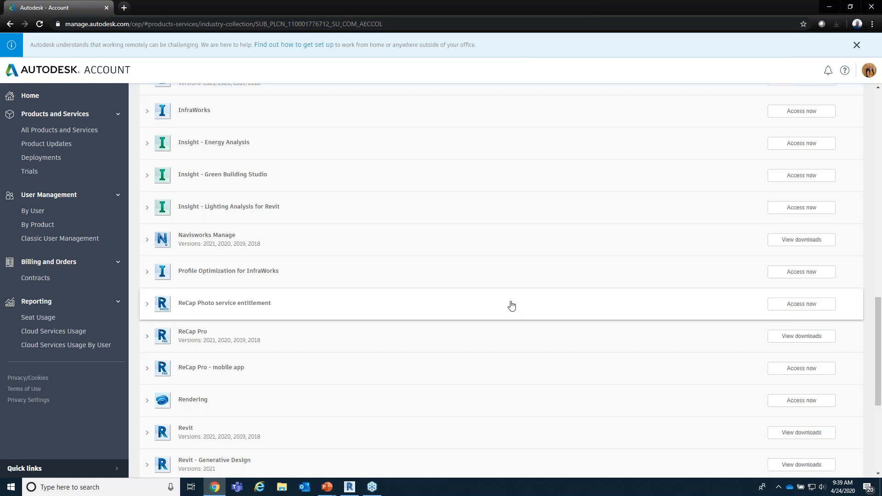
# Step: Launch the Autodesk Desktop App, check the installs and updates offered for Revit, and close the app
pyautogui.click(84, 486)
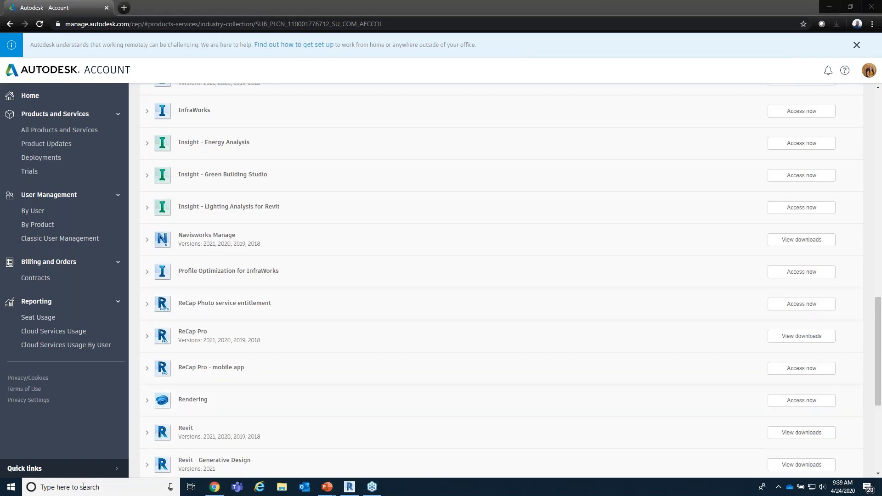
pyautogui.write('Autodes')
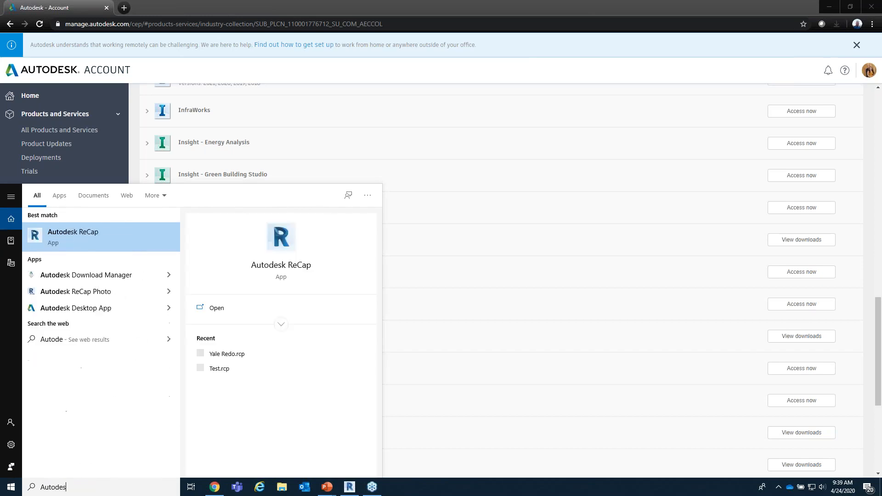
pyautogui.write('k Desk')
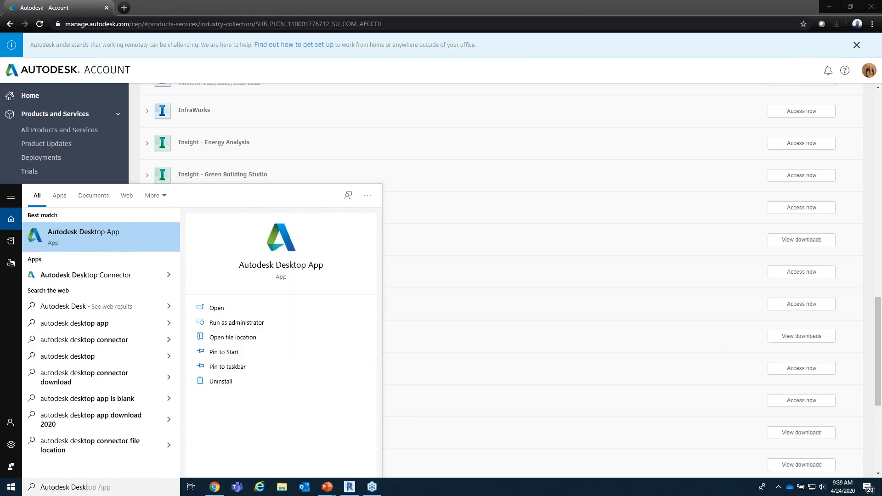
pyautogui.click(101, 241)
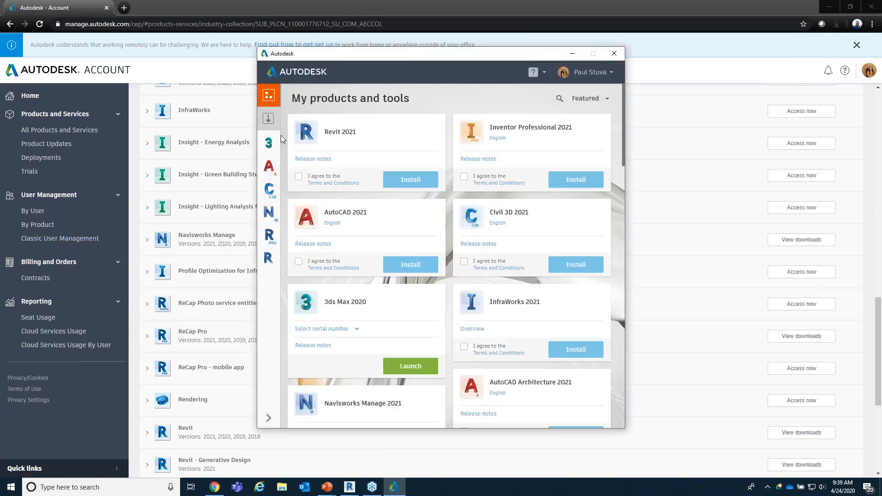
pyautogui.click(268, 257)
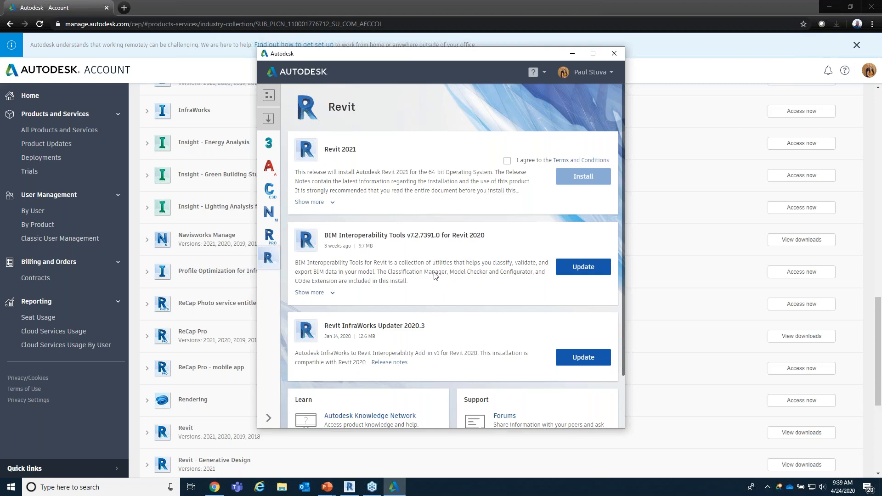
pyautogui.click(614, 53)
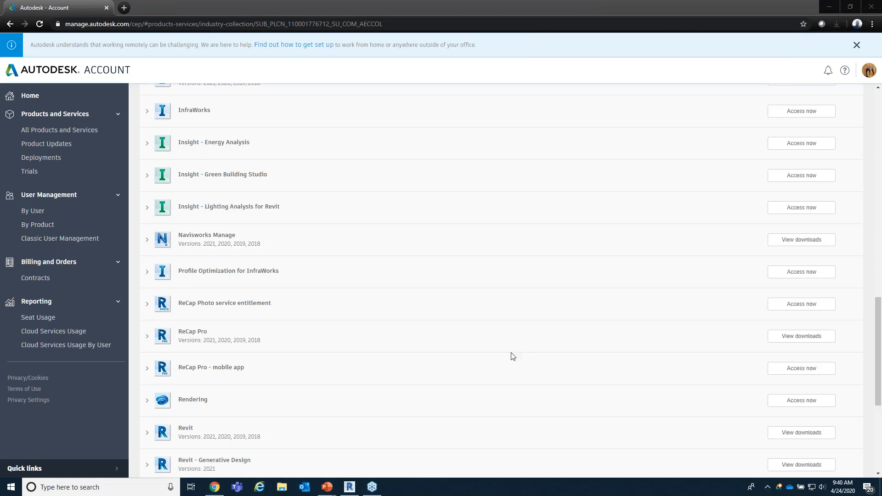
# Step: Switch back to the running PowerPoint slide show on product management
pyautogui.moveTo(330, 491)
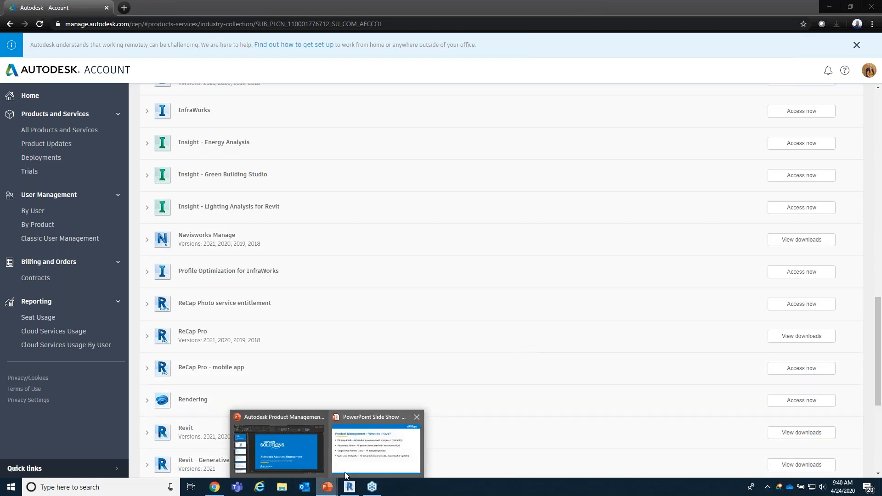
pyautogui.click(351, 457)
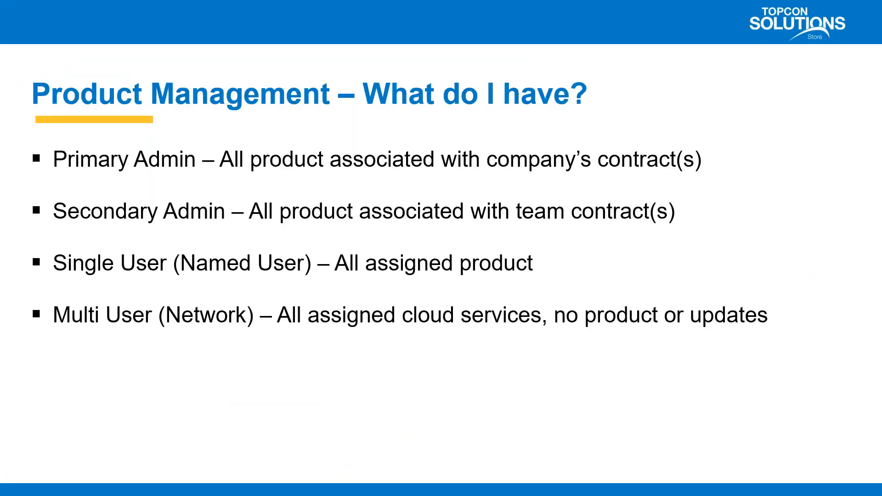